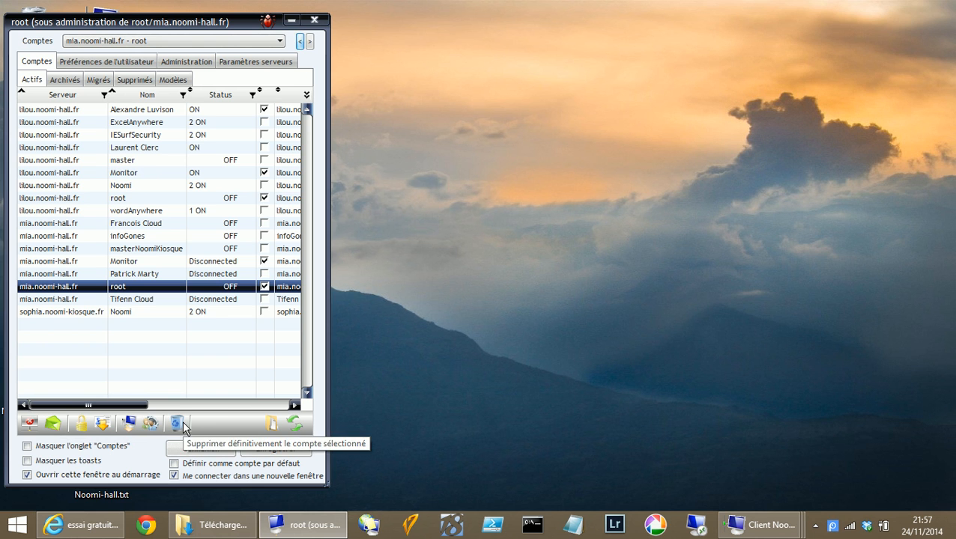
Step: Turn on the web page interface for the root account to inspect its page settings, close them and turn the option off again
left_click(185, 63)
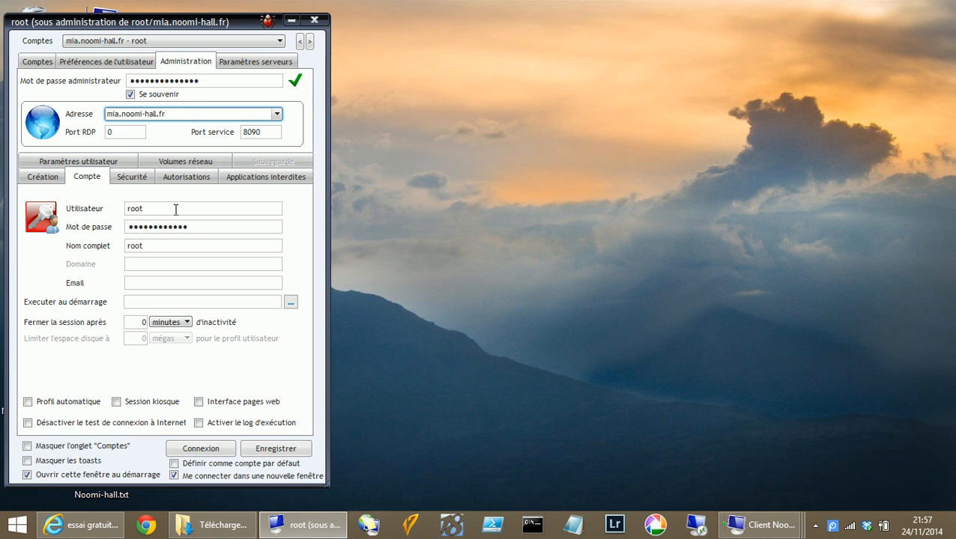
mouse_move(173, 233)
mouse_move(139, 410)
left_click(199, 404)
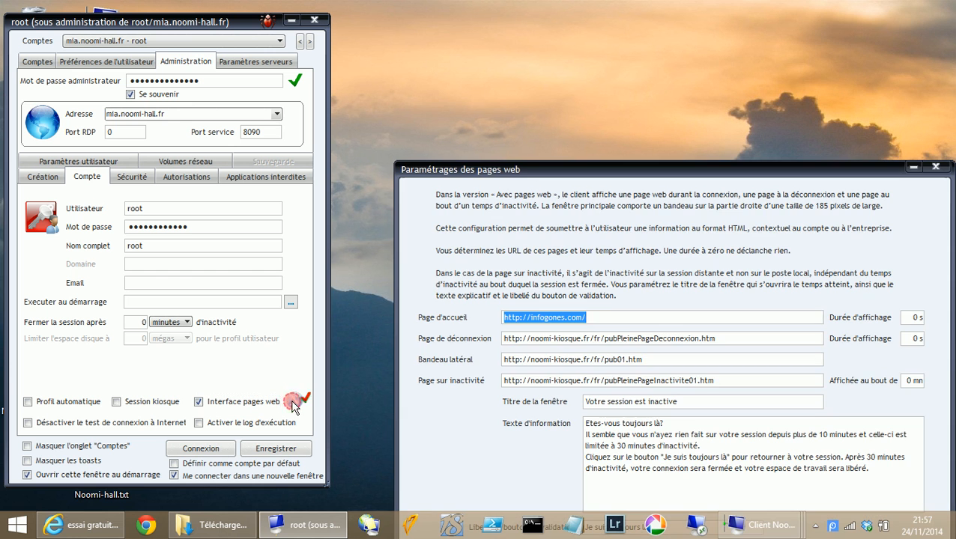
left_click_drag(515, 168, 481, 26)
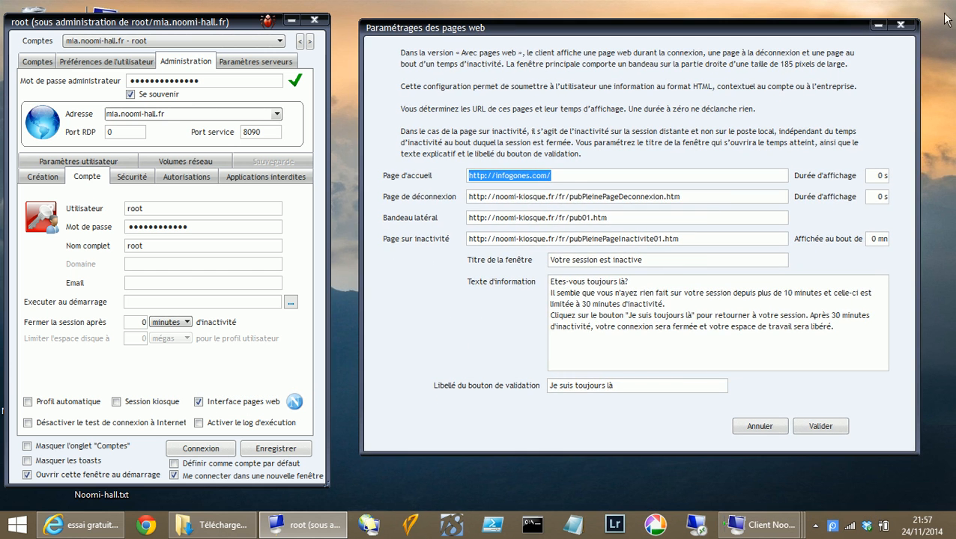
left_click(900, 25)
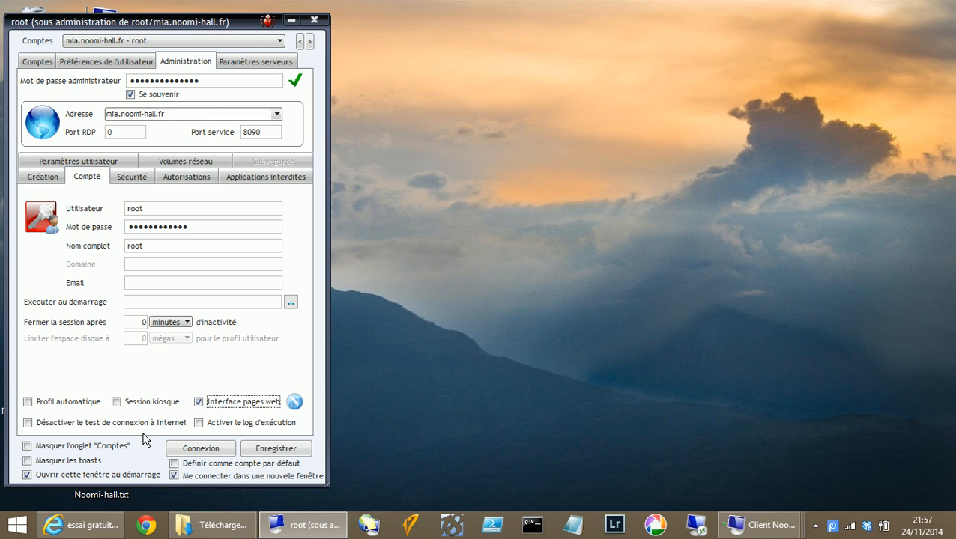
left_click(199, 403)
Step: Review the root account's security, authorization and forbidden-application settings, filtering the server's application list by name with "ccl"
left_click(128, 178)
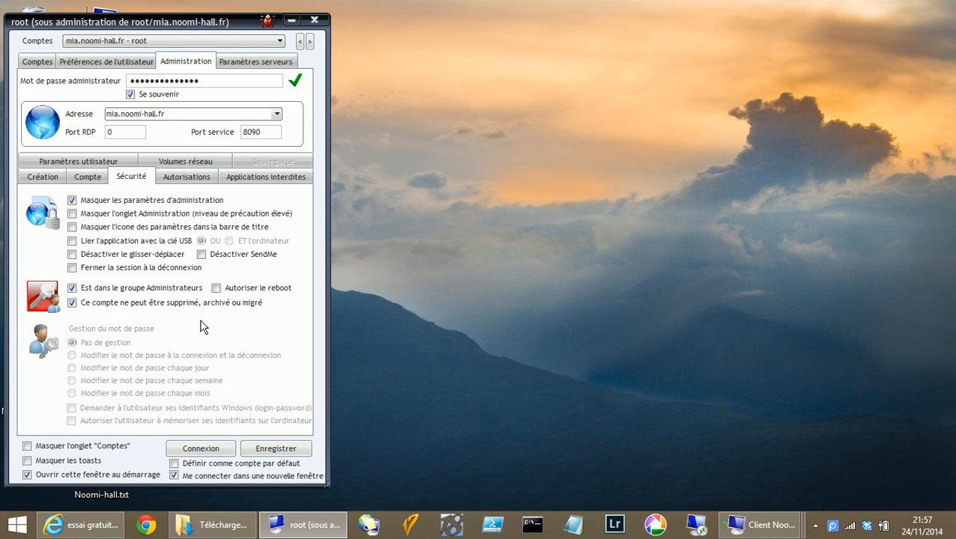
left_click(179, 177)
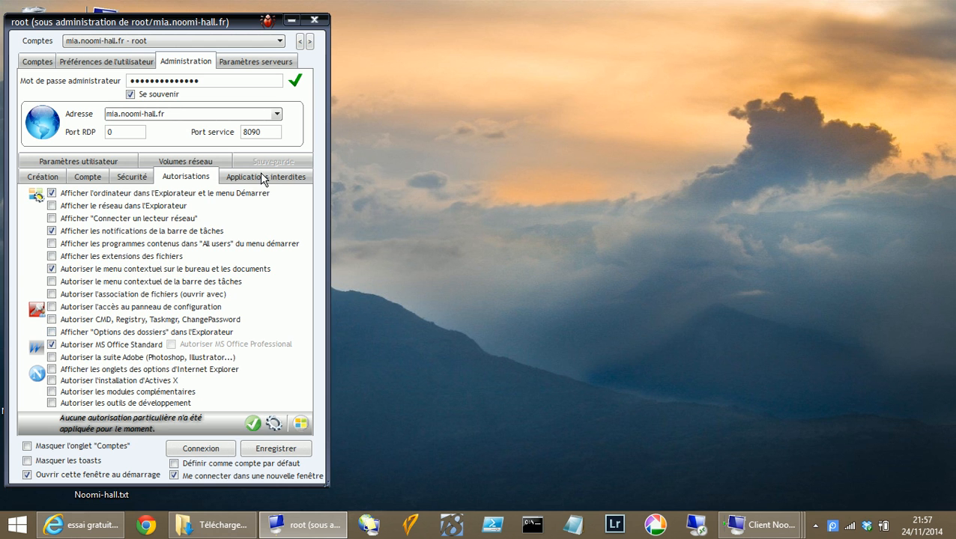
left_click(263, 179)
left_click(302, 211)
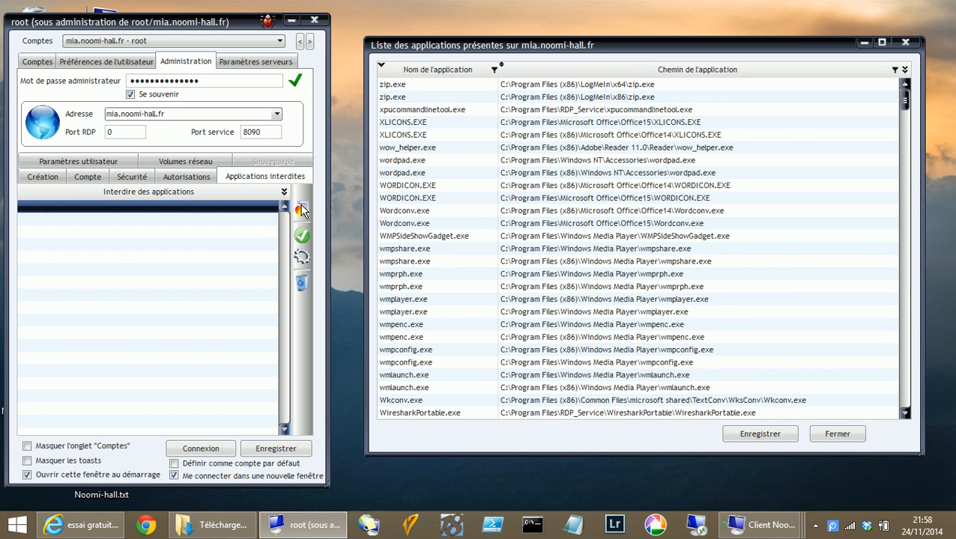
left_click(425, 77)
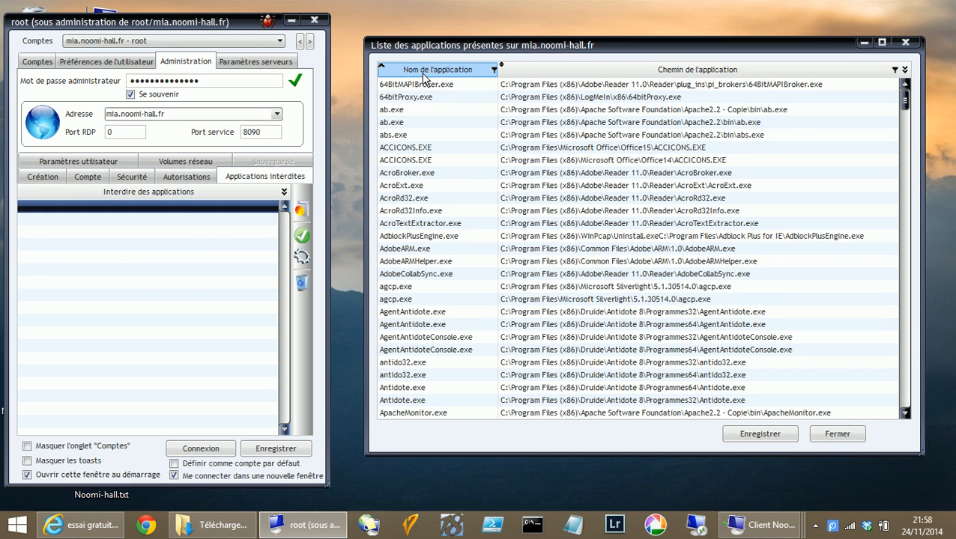
left_click(494, 69)
type("ccl")
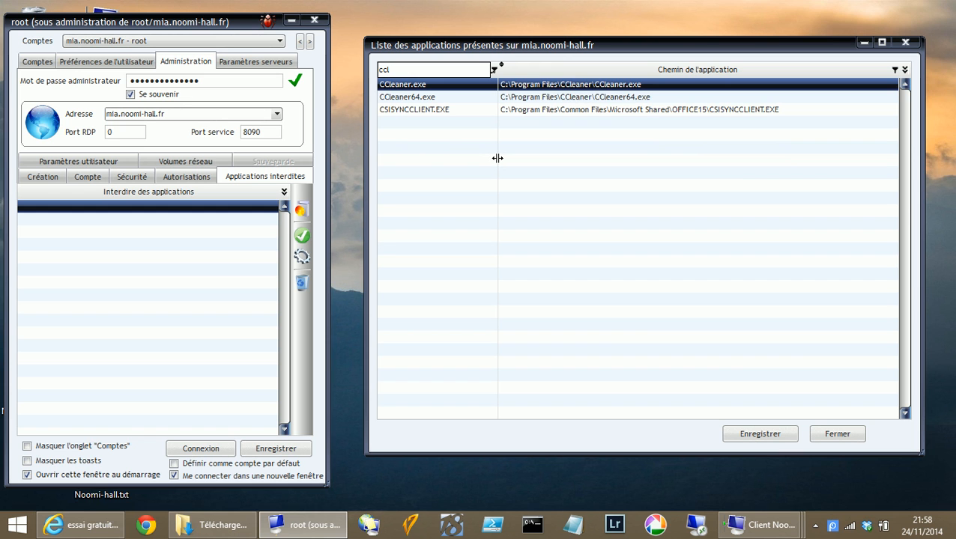
left_click(905, 44)
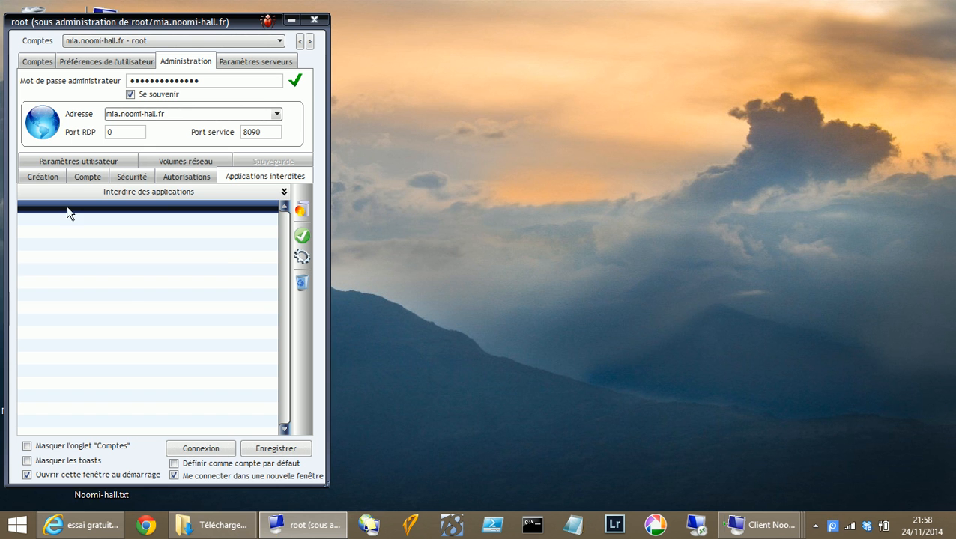
Step: Examine the list of user parameter keys and values for the root account
left_click(93, 164)
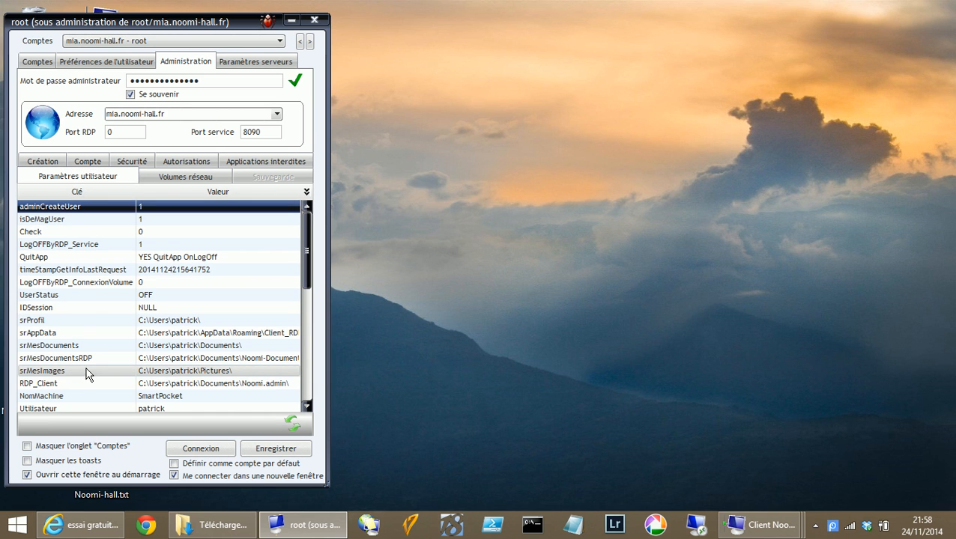
scroll(118, 313, "down", 7)
scroll(118, 314, "down", 1)
scroll(117, 313, "up", 8)
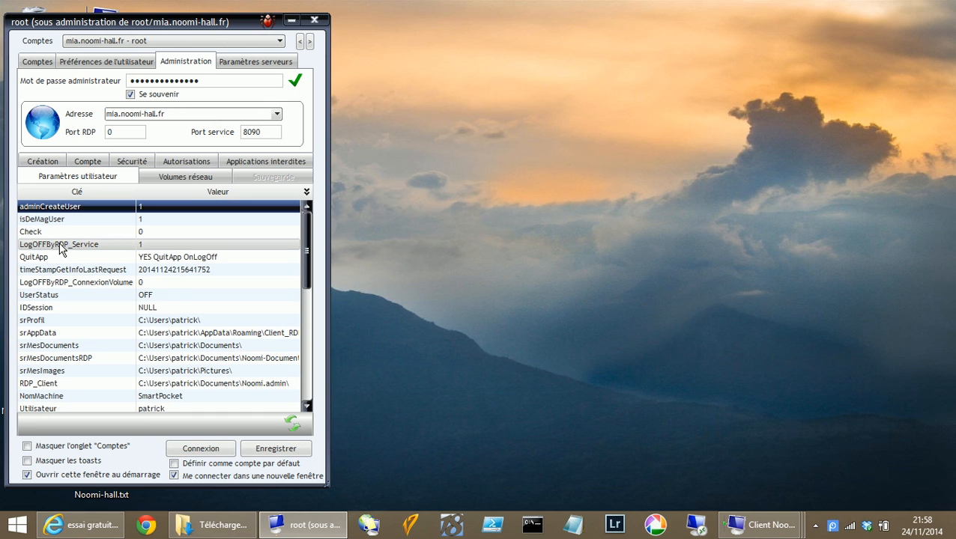
Step: Start a new account on lilou.noomi-hall.fr and fill in the user name and the full name
left_click(42, 164)
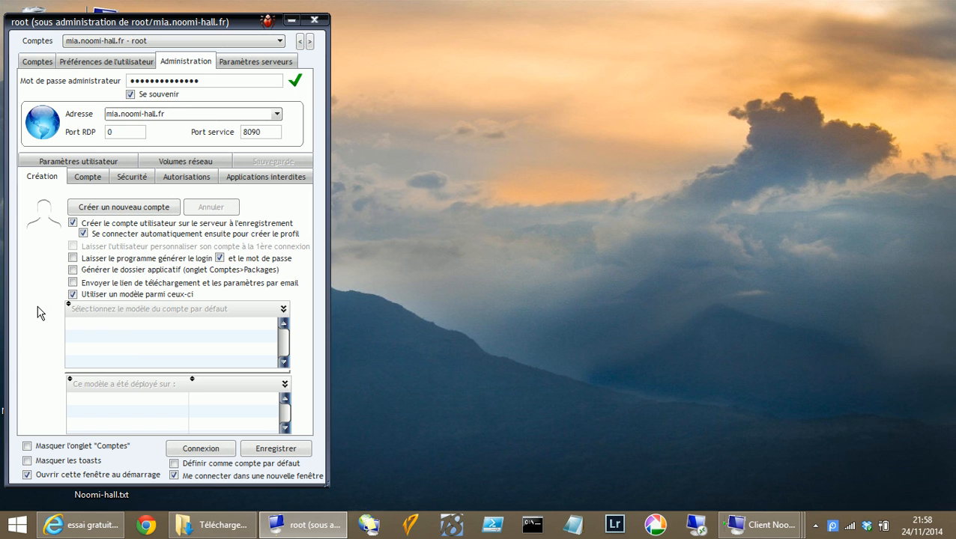
left_click(110, 209)
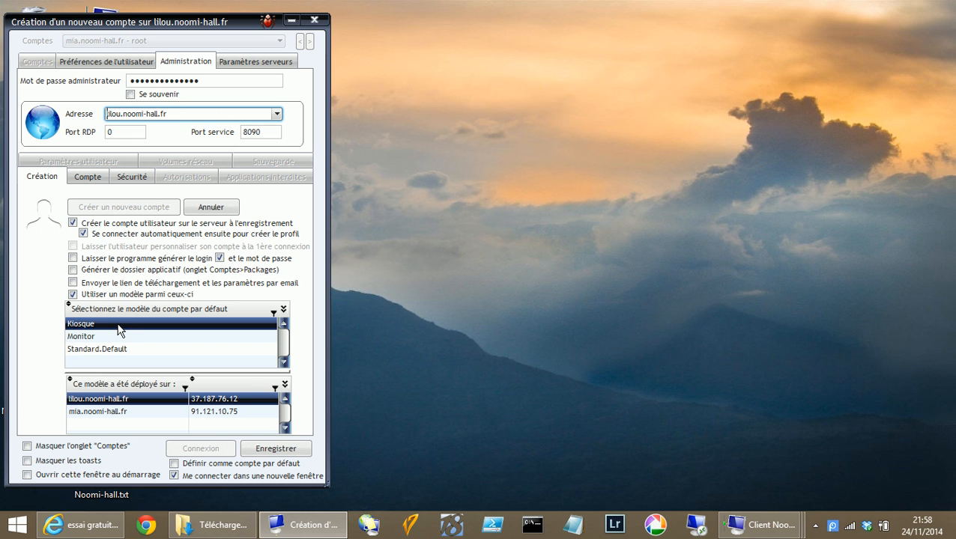
left_click(88, 178)
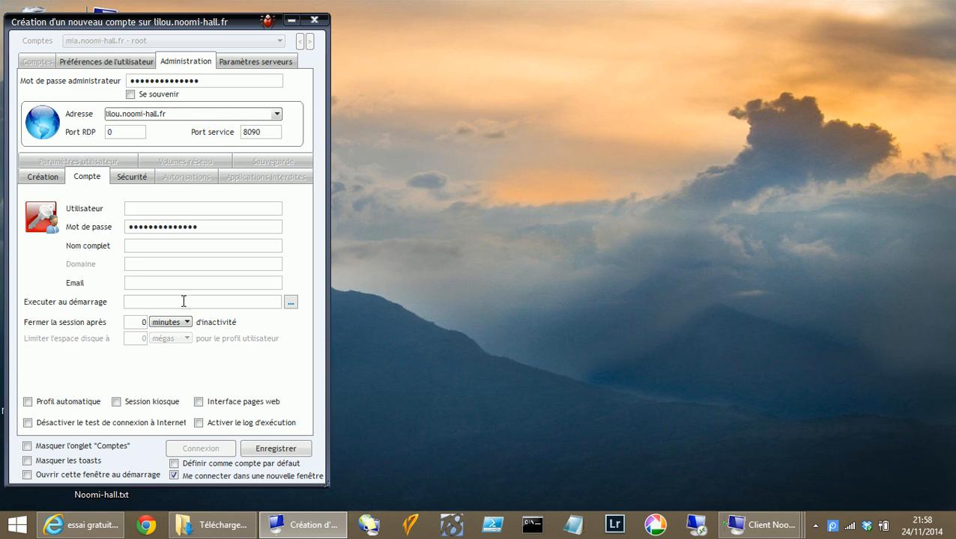
type("jeandujardin")
key("Tab")
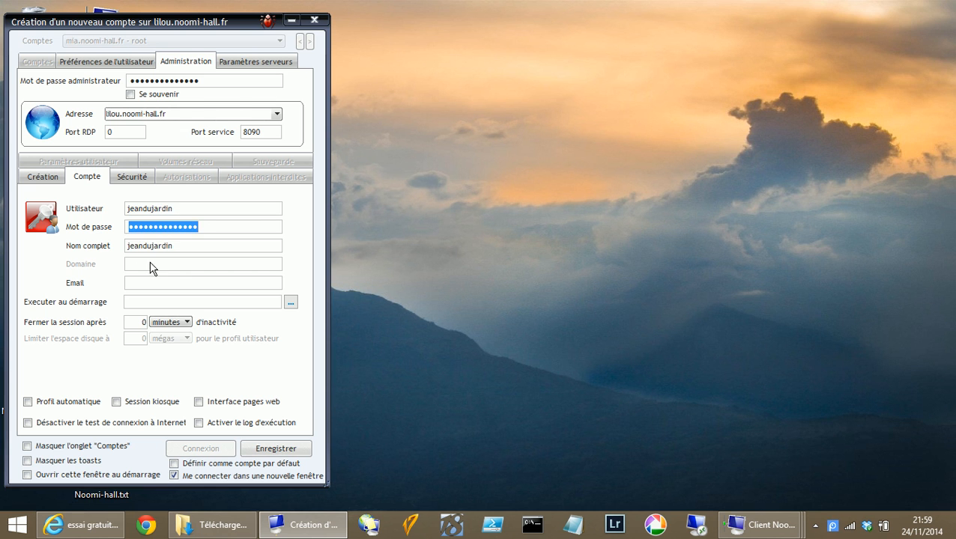
double_click(143, 250)
type("Jean Dujard")
key("Tab")
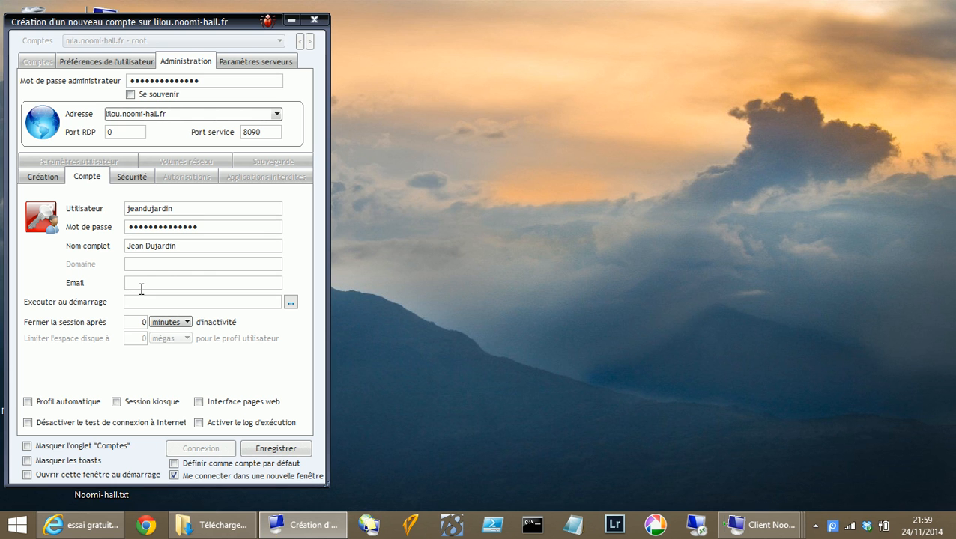
Step: Disable SendMe and hide the Administration tab in the new account's security settings
left_click(132, 177)
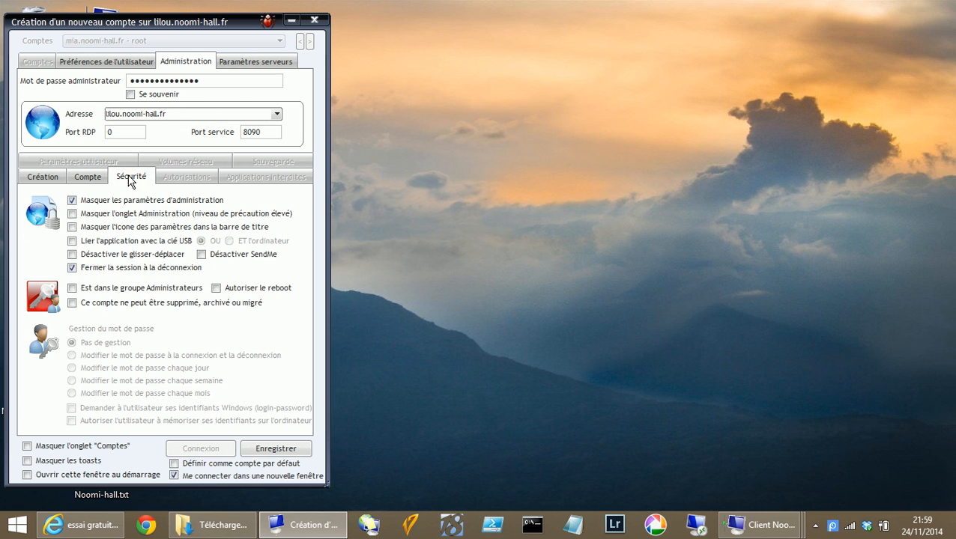
left_click(202, 255)
left_click(73, 213)
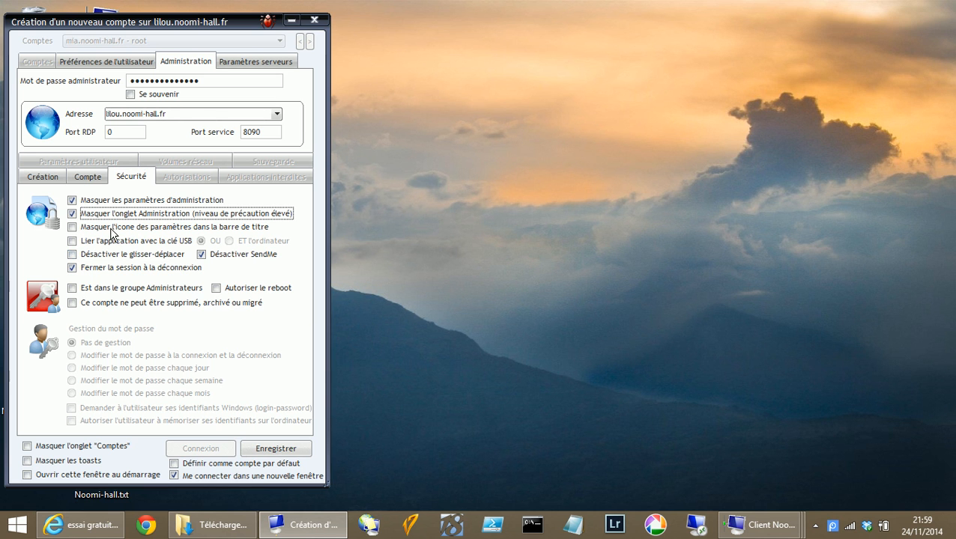
Step: Enable full-screen display with the local taskbar in the user preferences, and review the scan, drag-and-drop and shortcut options
left_click(83, 67)
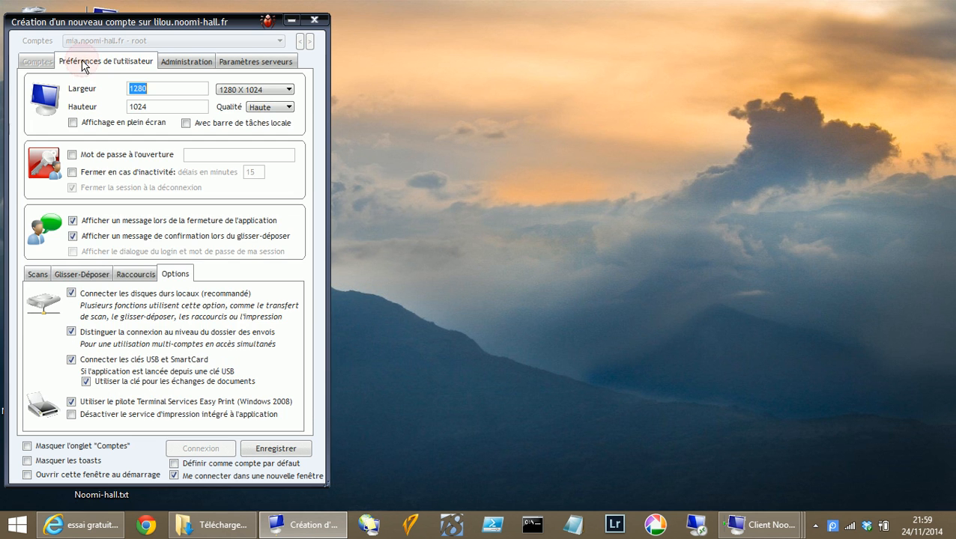
left_click(73, 123)
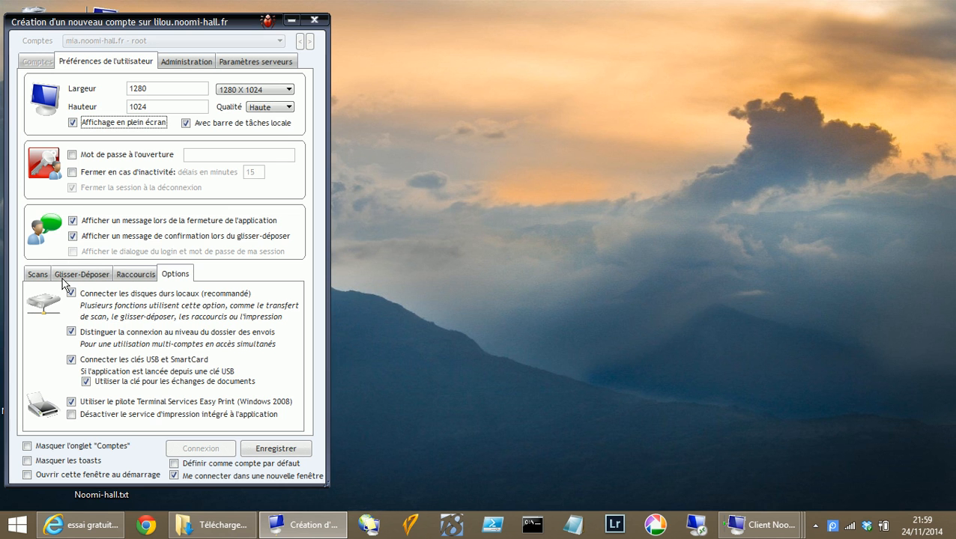
left_click(36, 275)
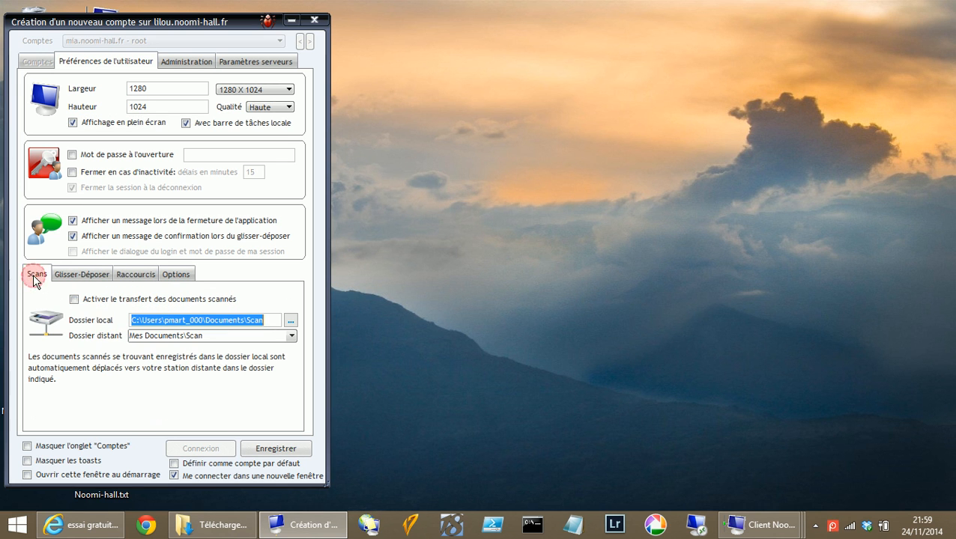
left_click(81, 275)
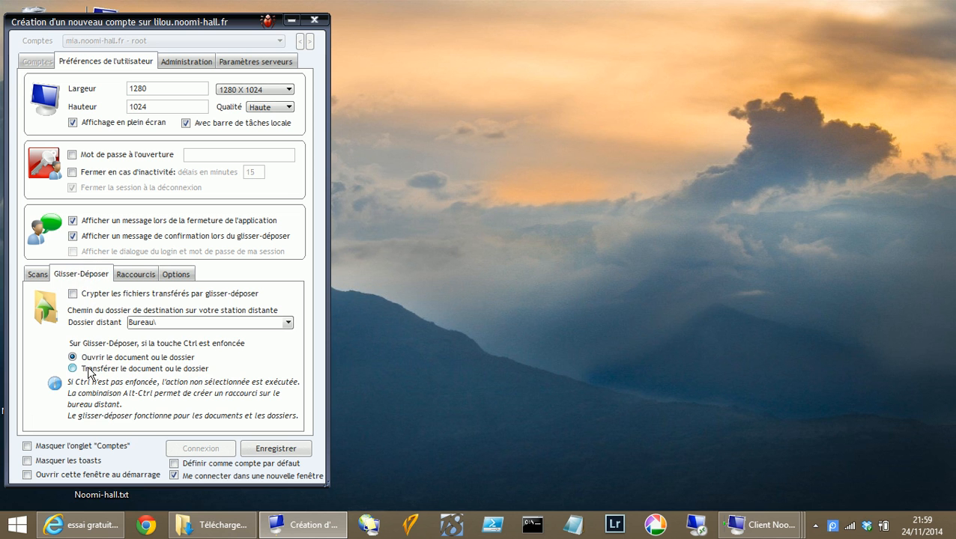
left_click(135, 275)
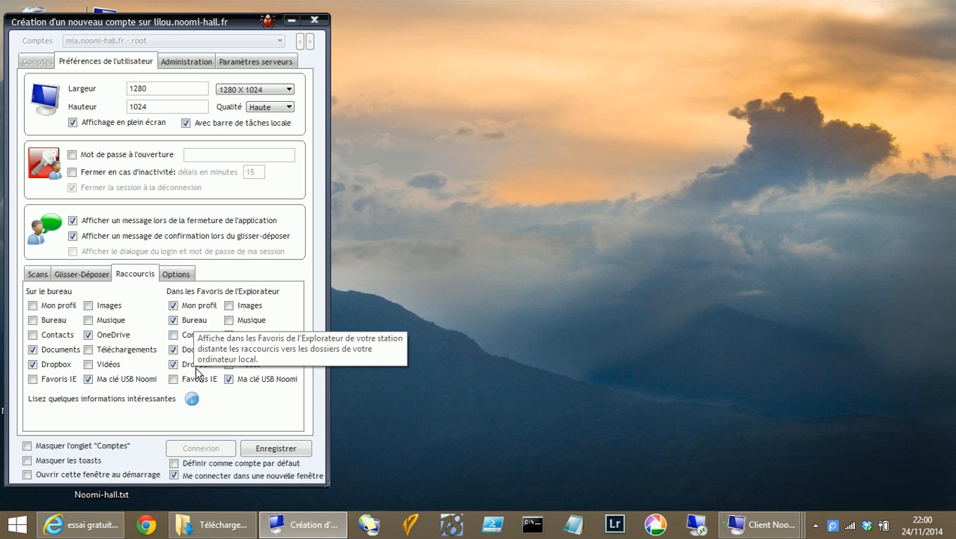
Step: Save the new account's .crdp parameter file in the Comptes actifs folder under the proposed name
left_click(274, 448)
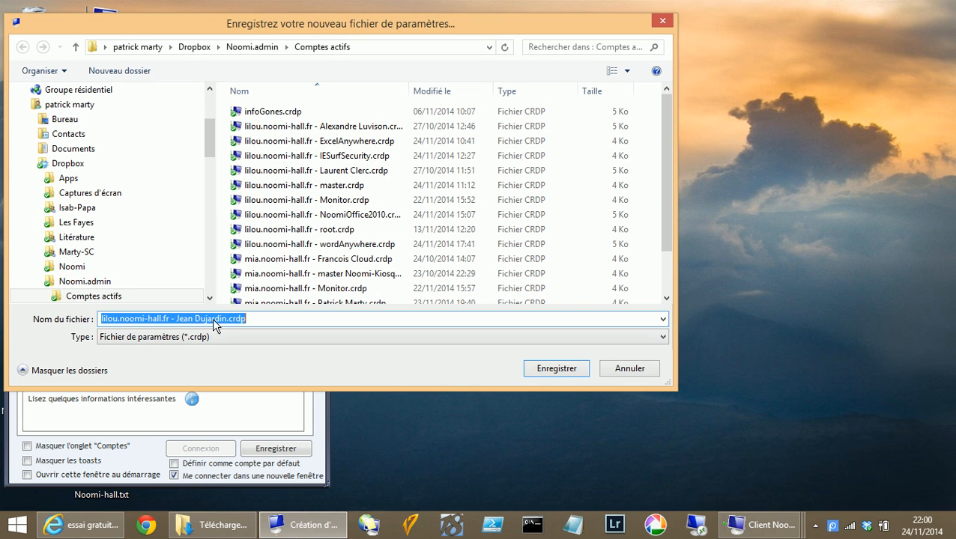
left_click(553, 370)
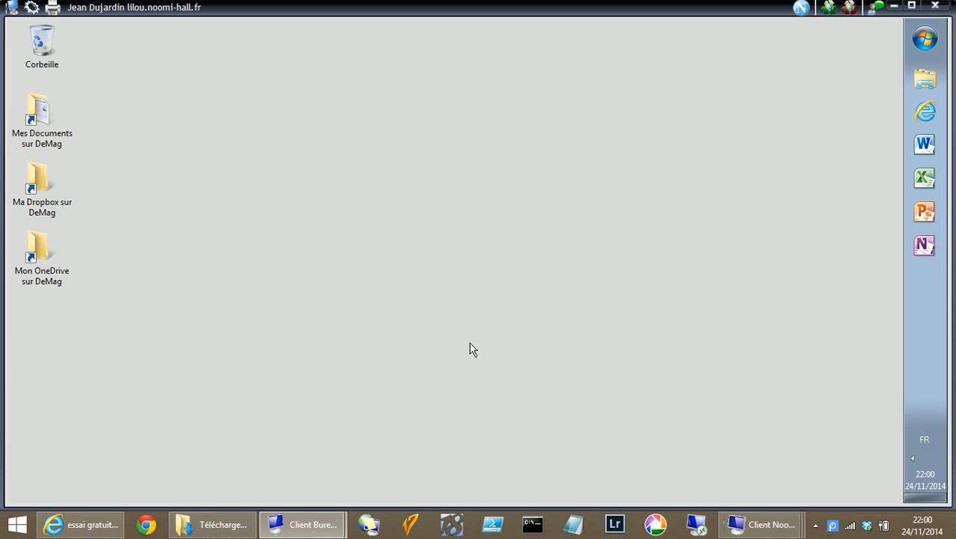
Step: Check the new account's remote desktop by launching Word and Excel and viewing the full list of available programs
left_click(924, 147)
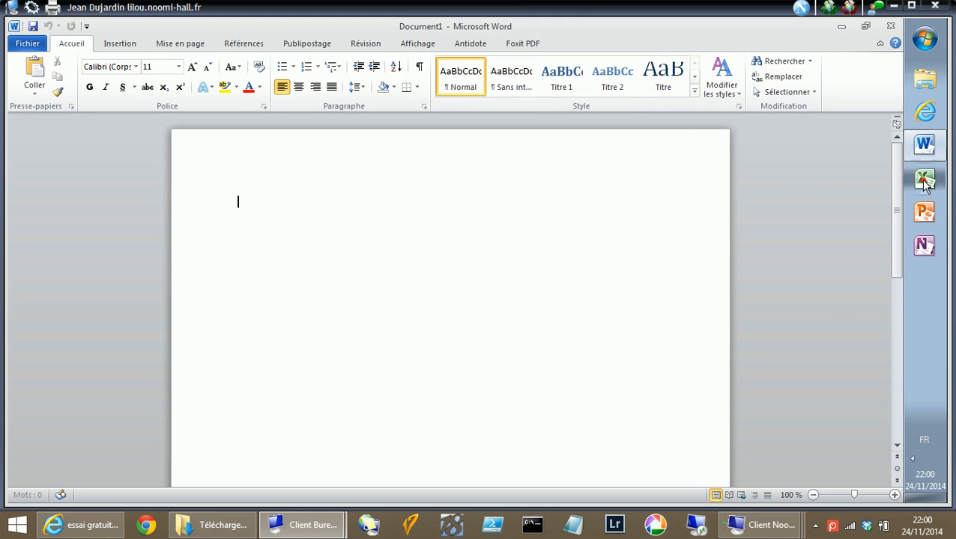
left_click(924, 179)
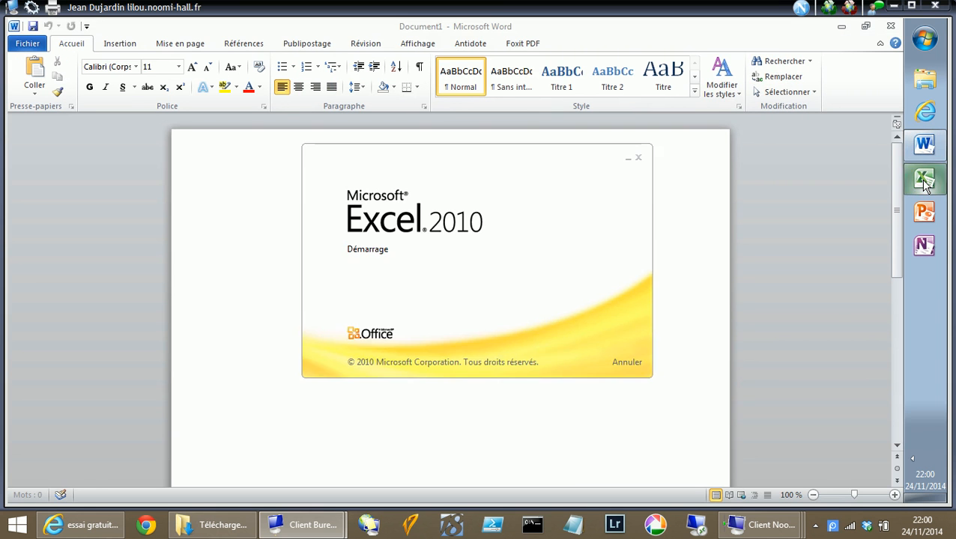
left_click(924, 42)
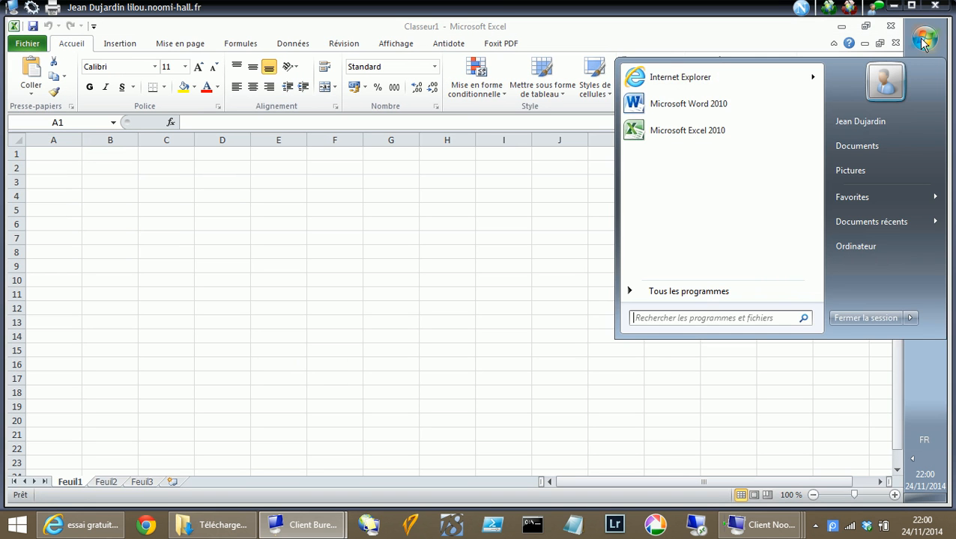
left_click(721, 295)
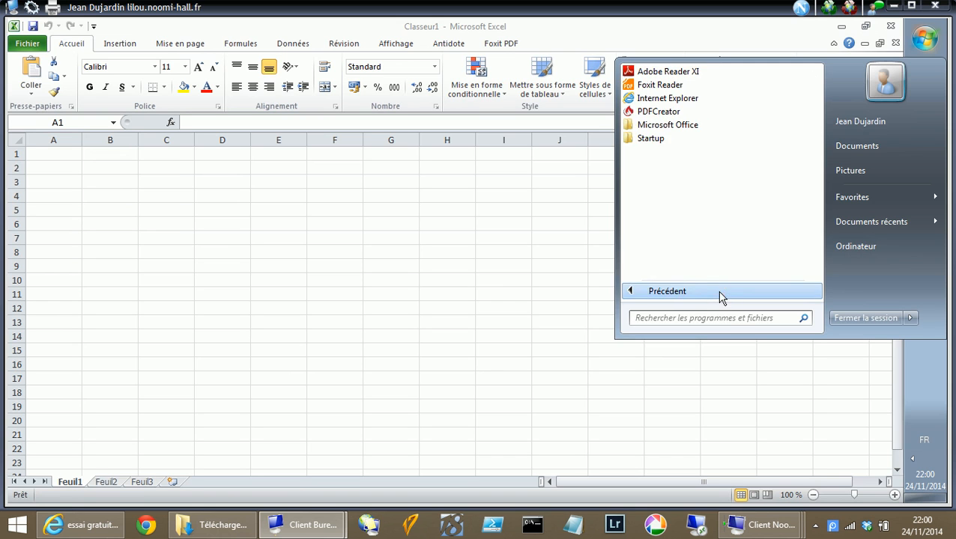
left_click(496, 289)
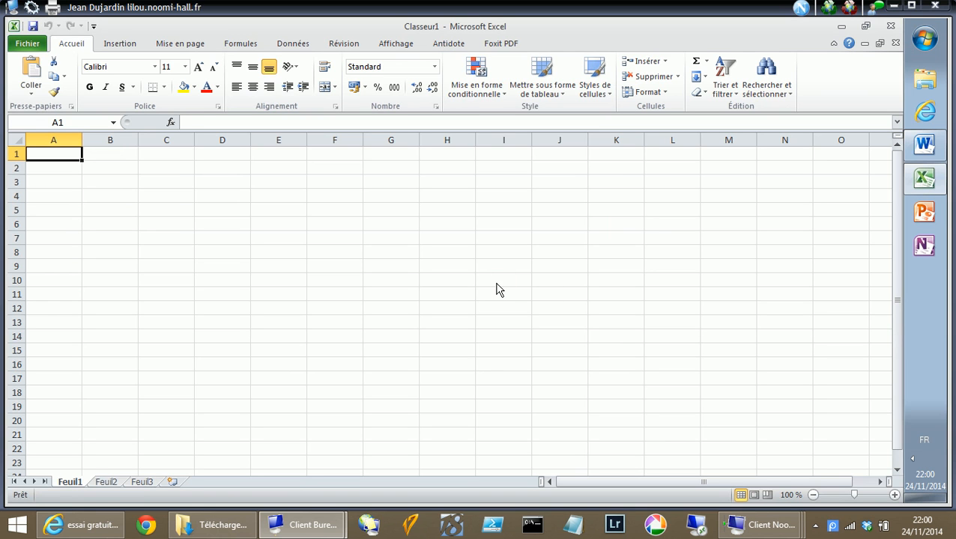
Step: Close the new account's remote session and confirm the closure
left_click(936, 7)
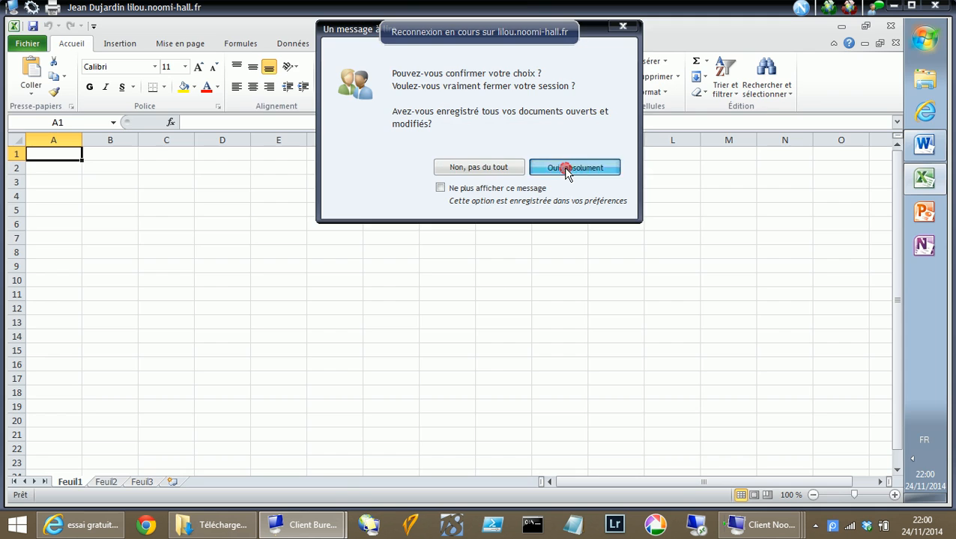
left_click(567, 168)
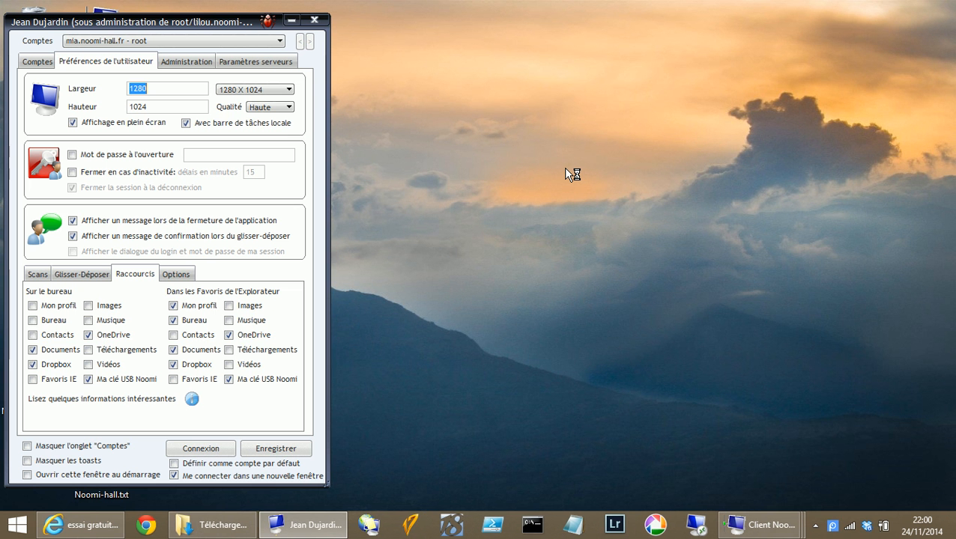